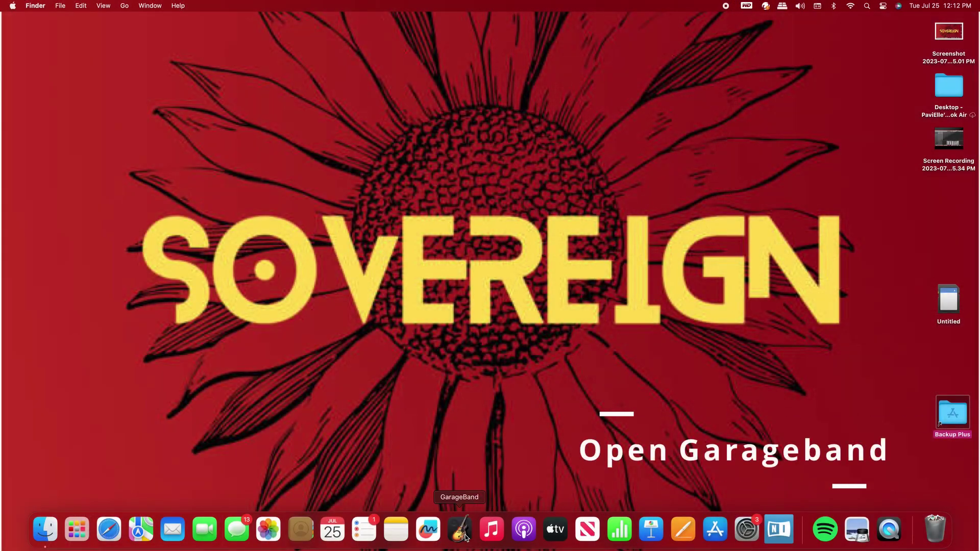
- Launch GarageBand and create a new Empty Project with a single audio track
{"action": "left_click", "coordinate": [459, 529]}
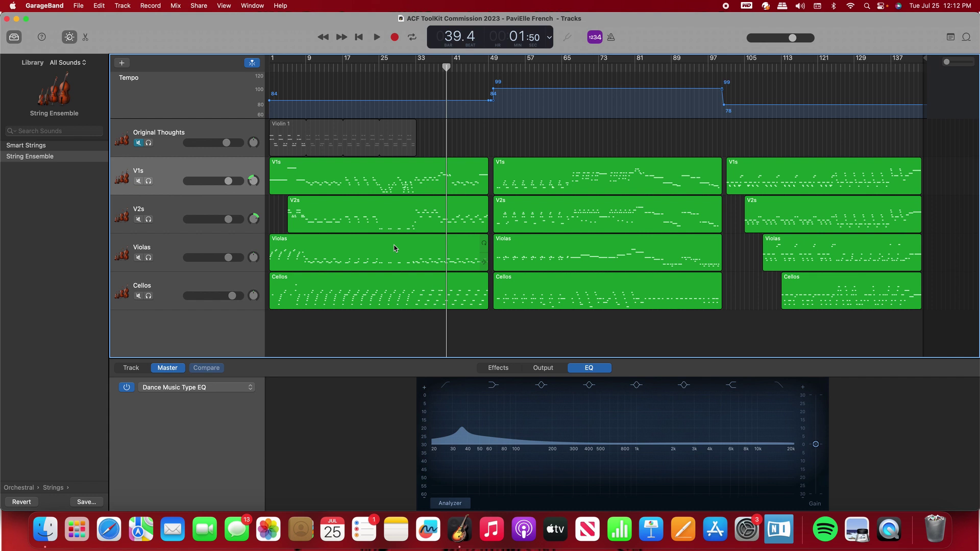
{"action": "left_click", "coordinate": [75, 5]}
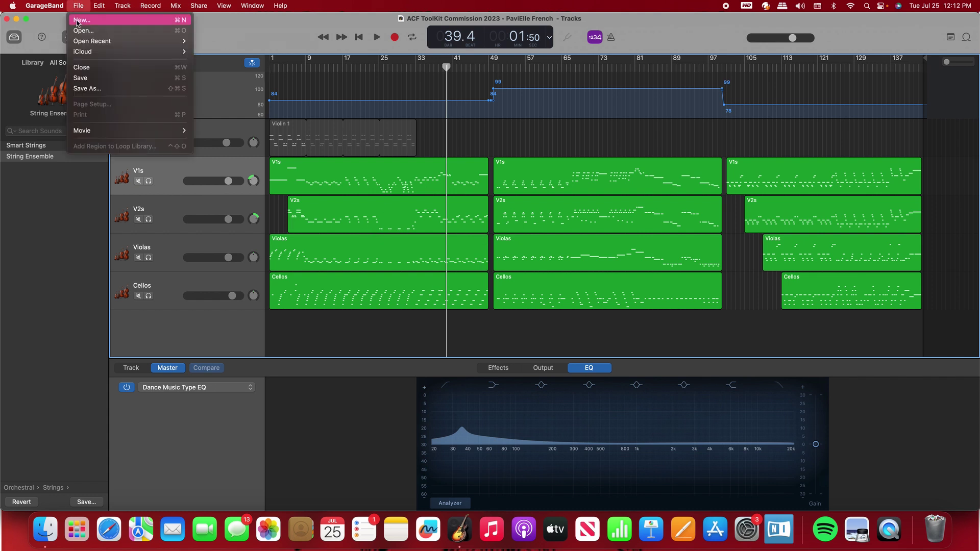
{"action": "left_click", "coordinate": [77, 20]}
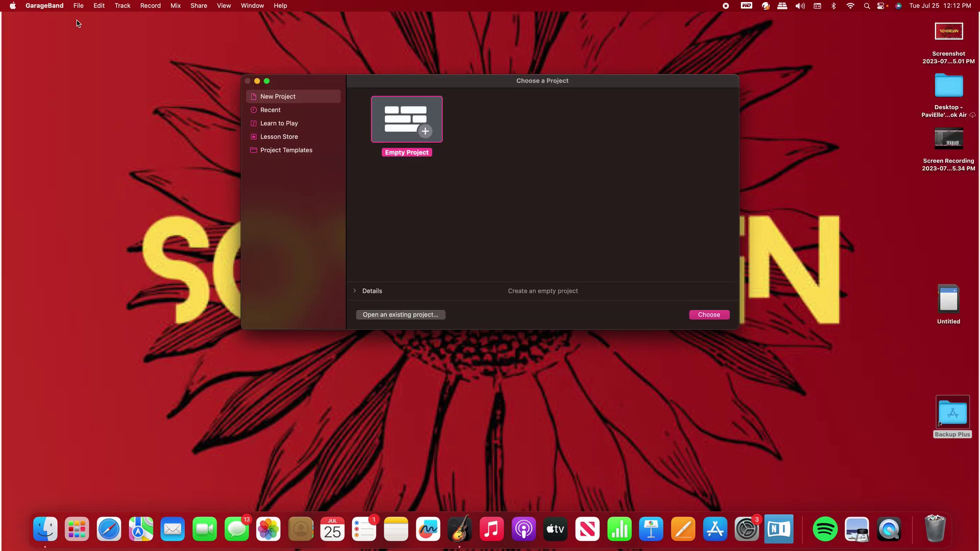
{"action": "double_click", "coordinate": [423, 133]}
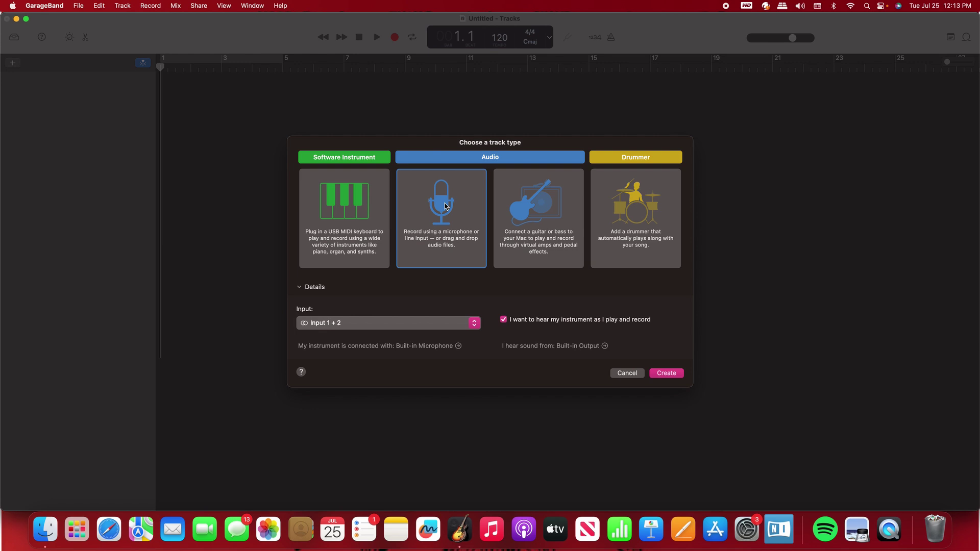
{"action": "double_click", "coordinate": [444, 206]}
{"action": "left_click", "coordinate": [449, 206]}
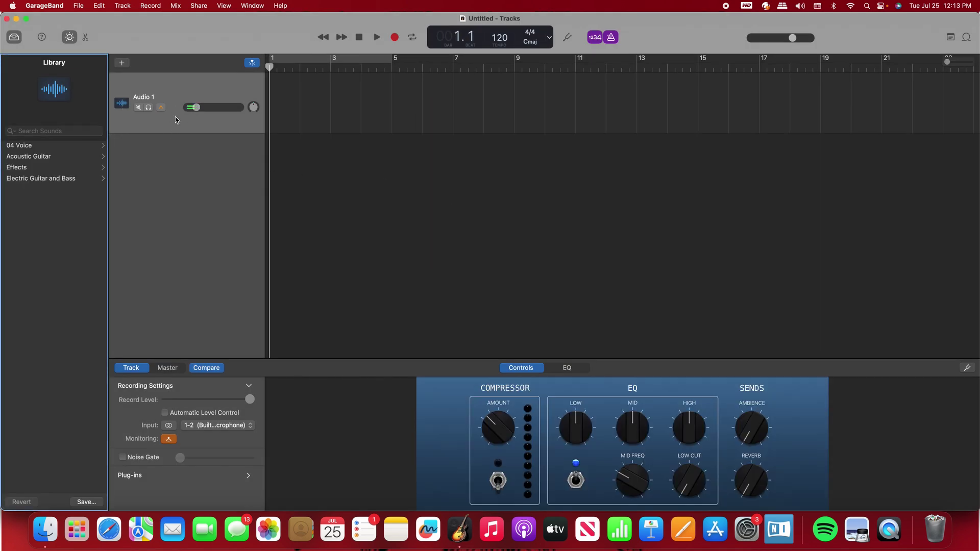
- Nudge up the Audio 1 volume and record a vocal take about seven bars long
{"action": "left_click_drag", "start_coordinate": [199, 109], "coordinate": [202, 109]}
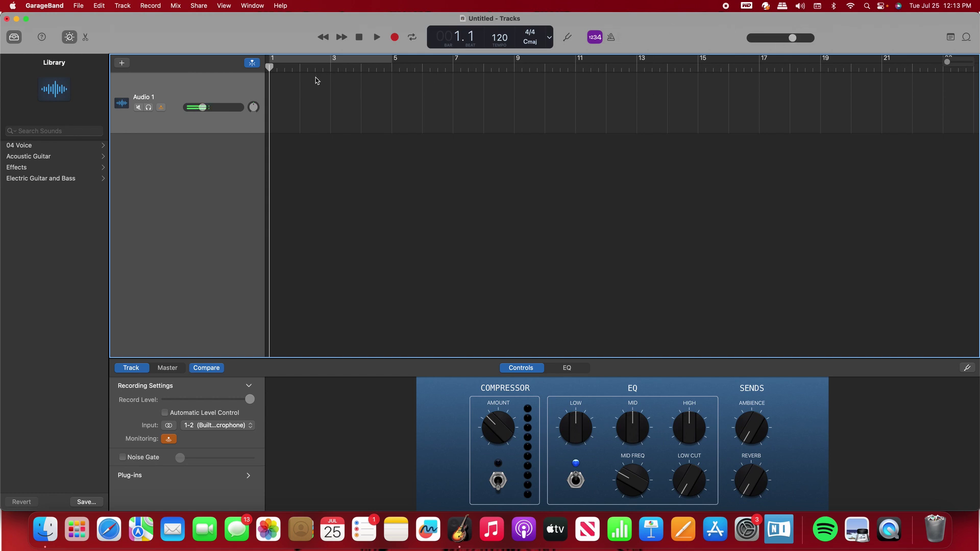
{"action": "left_click", "coordinate": [395, 37]}
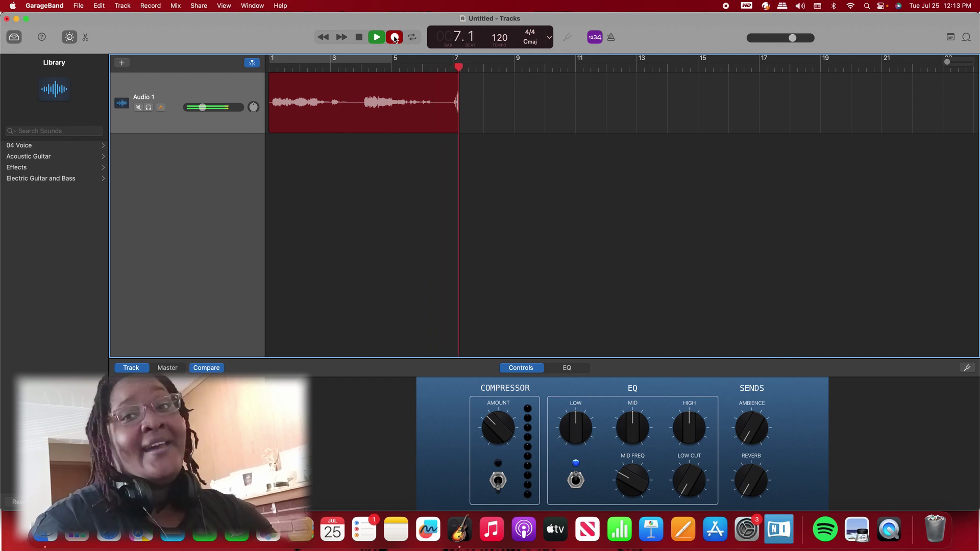
{"action": "left_click", "coordinate": [395, 38]}
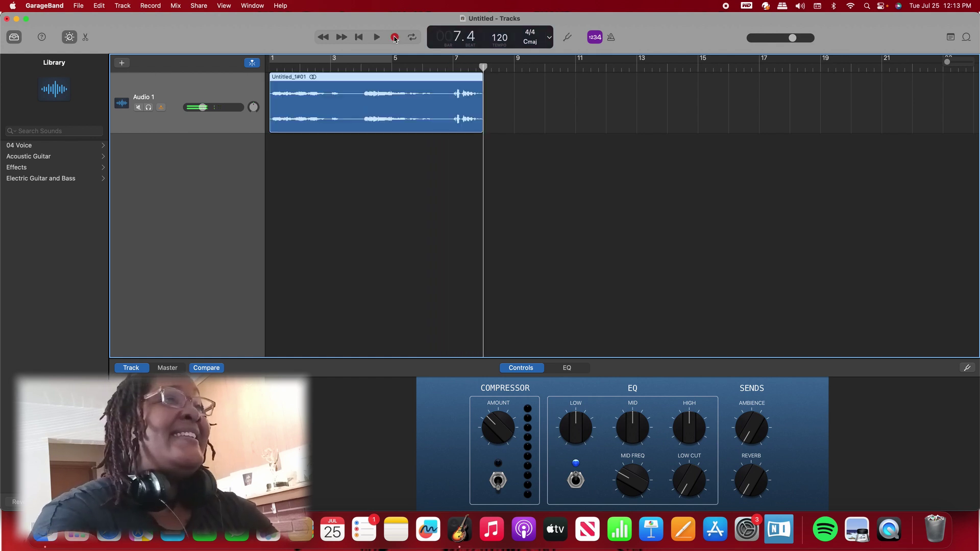
- Rewind to the start and play back the recorded vocal at a louder system volume
{"action": "key", "text": "Return"}
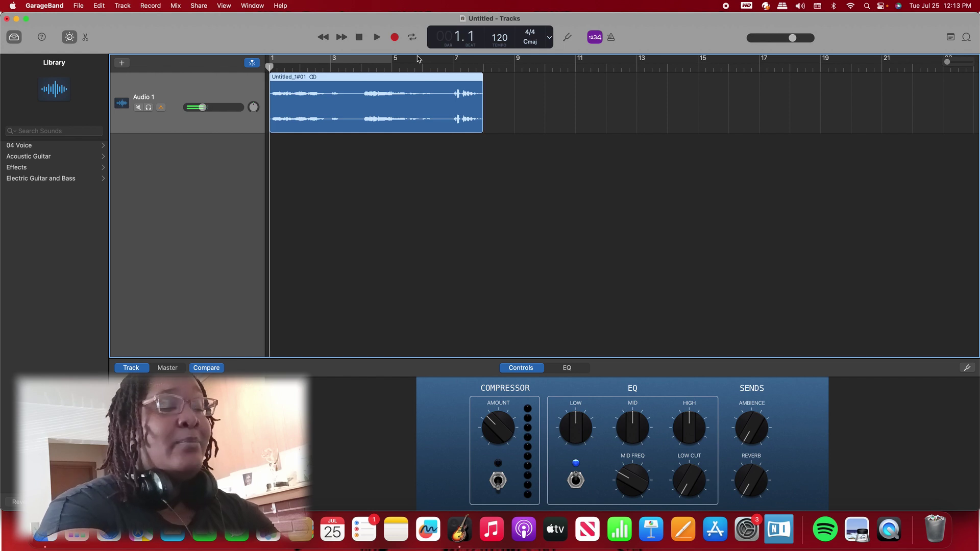
{"action": "key", "text": "F12"}
{"action": "key", "text": "space"}
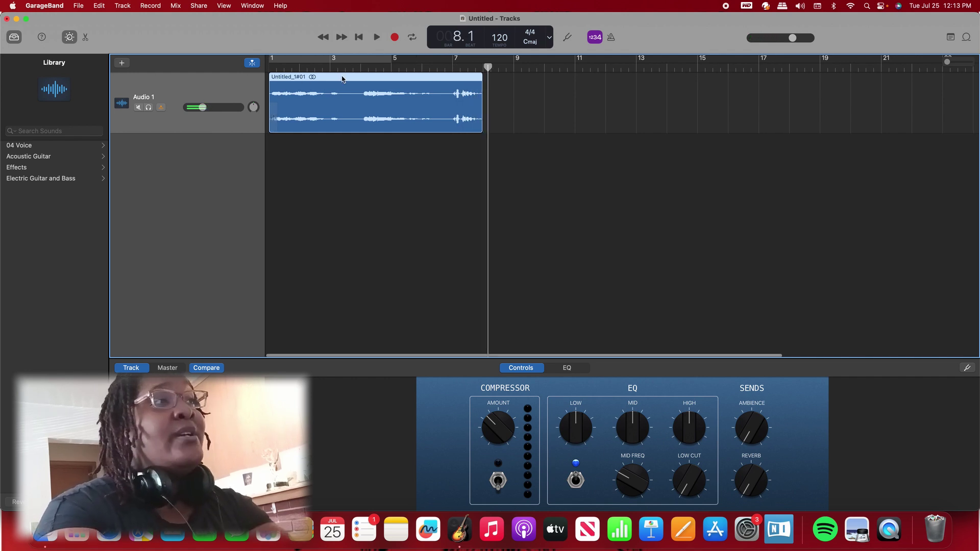
{"action": "scroll", "coordinate": [342, 79], "scroll_direction": "left", "scroll_amount": 1}
{"action": "scroll", "coordinate": [342, 79], "scroll_direction": "right", "scroll_amount": 2}
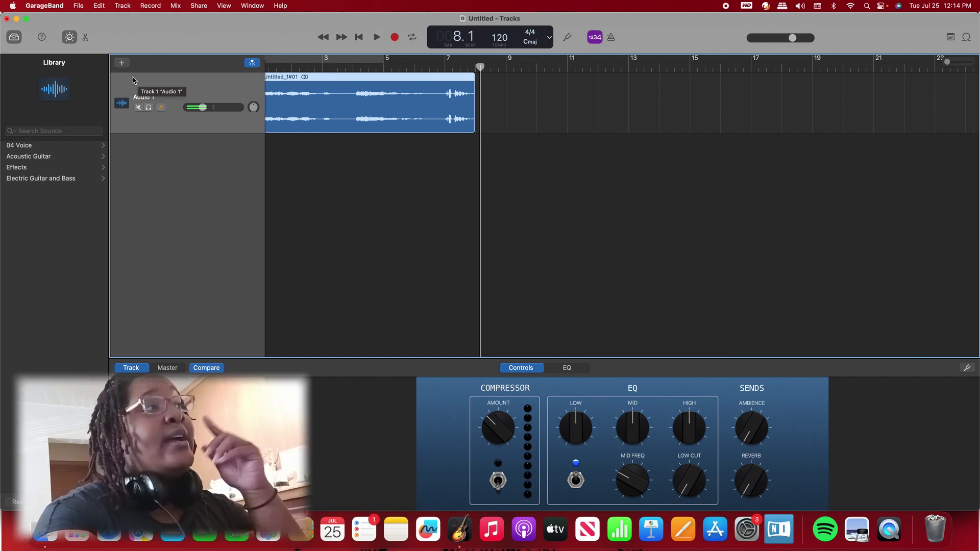
- Add a software instrument track and set its sound to Wide Suitcase
{"action": "left_click", "coordinate": [122, 62]}
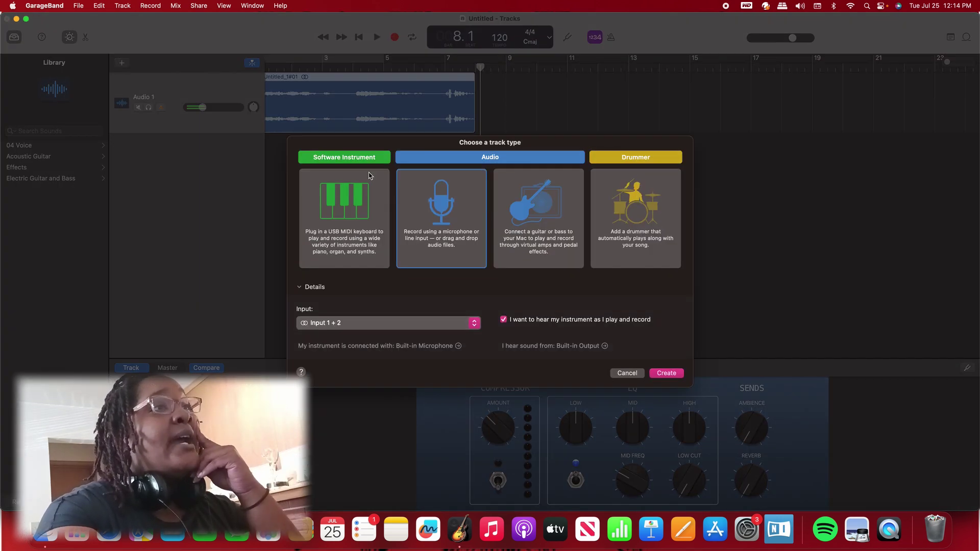
{"action": "left_click", "coordinate": [351, 199]}
{"action": "key", "text": "Return"}
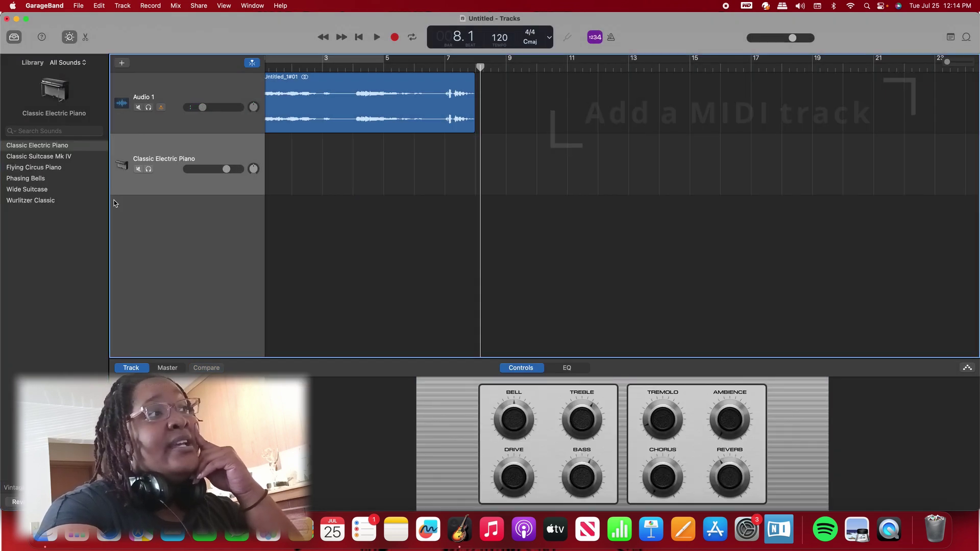
{"action": "left_click", "coordinate": [46, 189]}
{"action": "key", "text": "Left"}
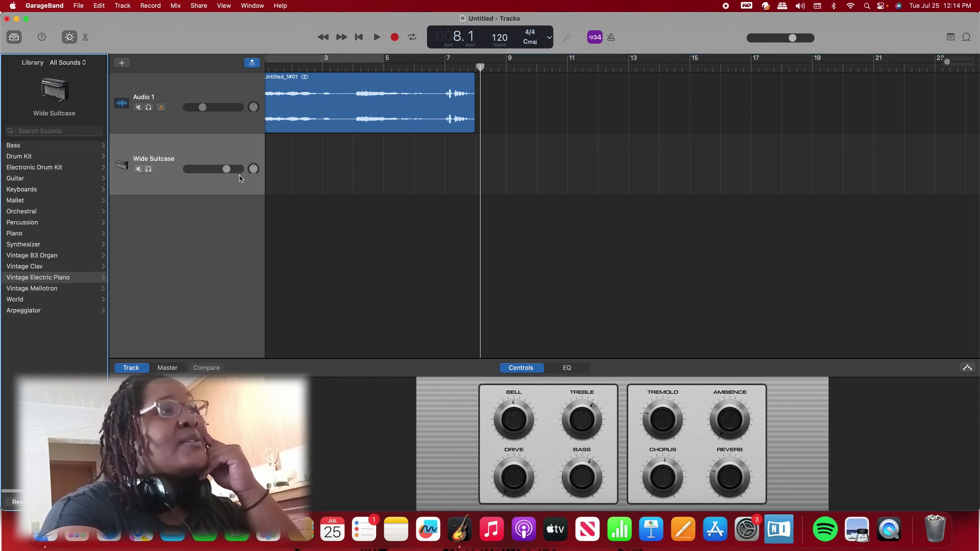
- Play the project from the start to preview, then return the playhead to the beginning
{"action": "scroll", "coordinate": [239, 178], "scroll_direction": "left", "scroll_amount": 1}
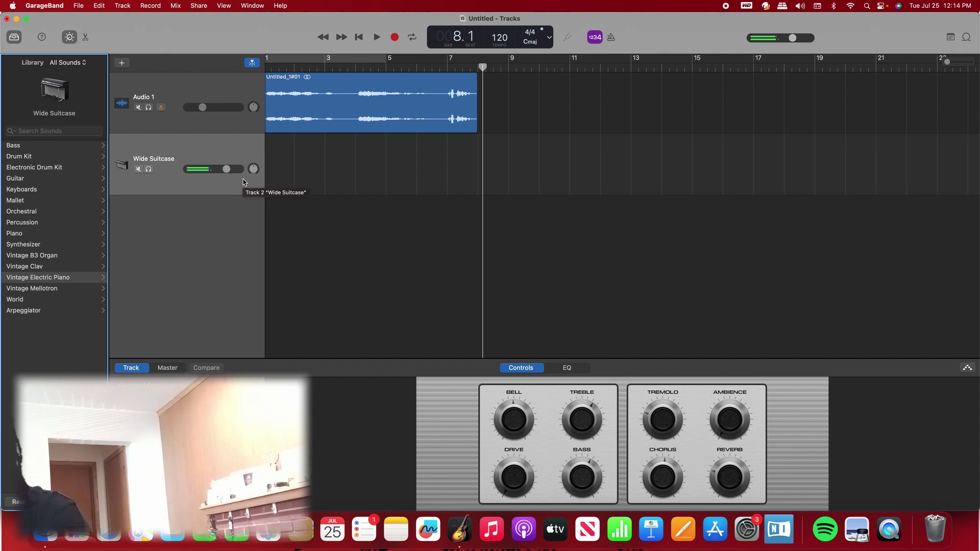
{"action": "key", "text": "Return"}
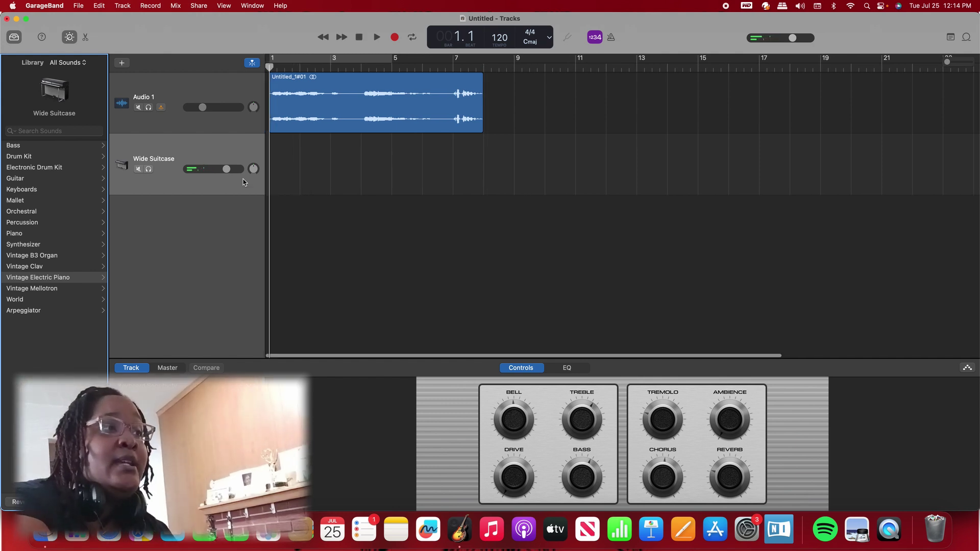
{"action": "key", "text": "space"}
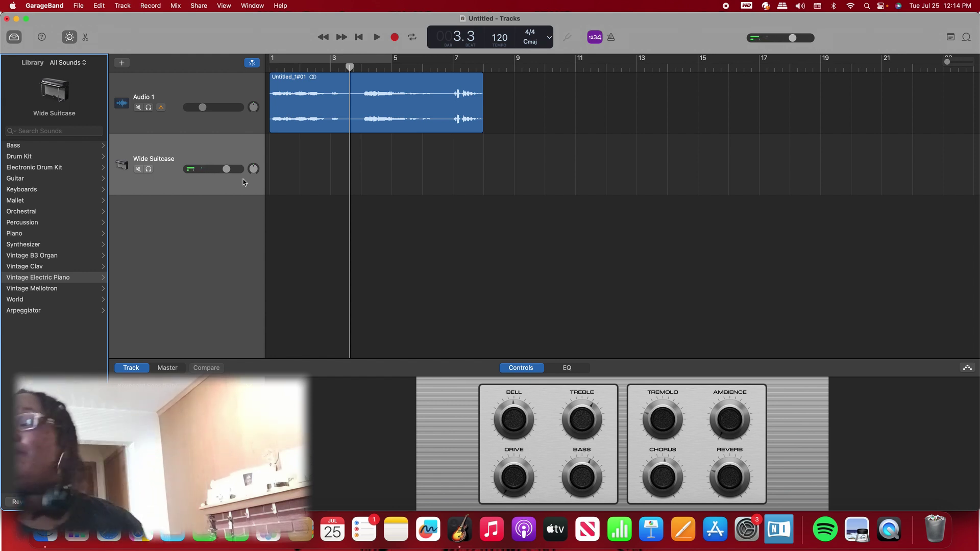
{"action": "scroll", "coordinate": [214, 163], "scroll_direction": "right", "scroll_amount": 2}
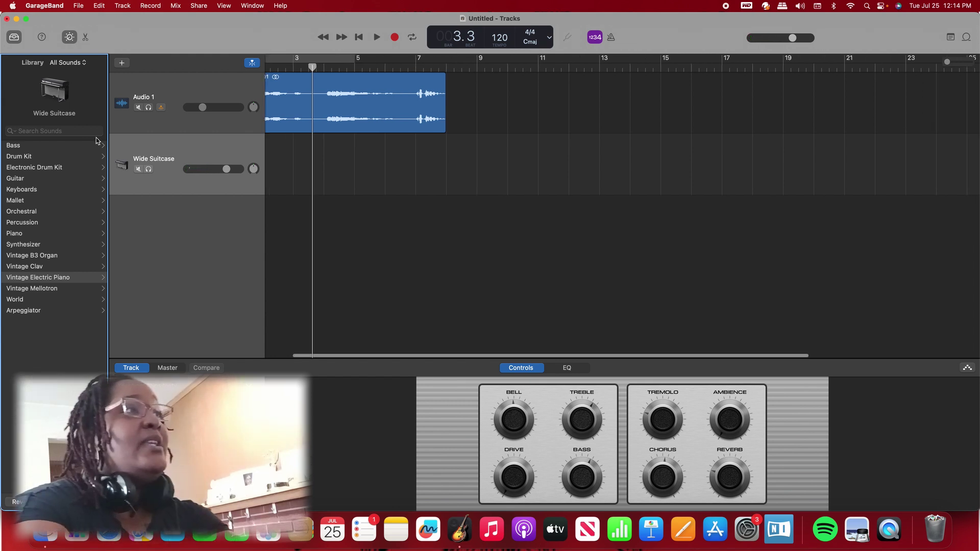
{"action": "left_click", "coordinate": [174, 146]}
{"action": "scroll", "coordinate": [173, 146], "scroll_direction": "left", "scroll_amount": 1}
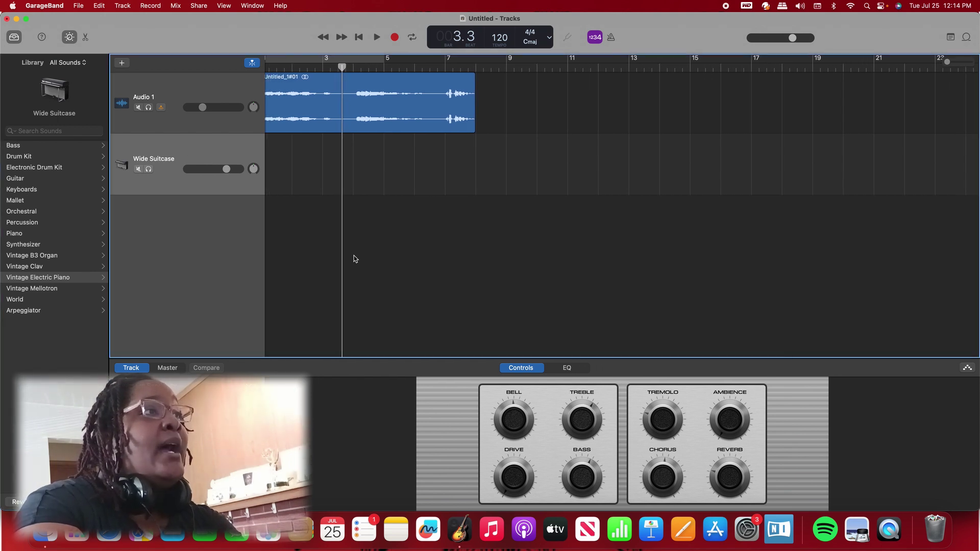
{"action": "key", "text": "Return"}
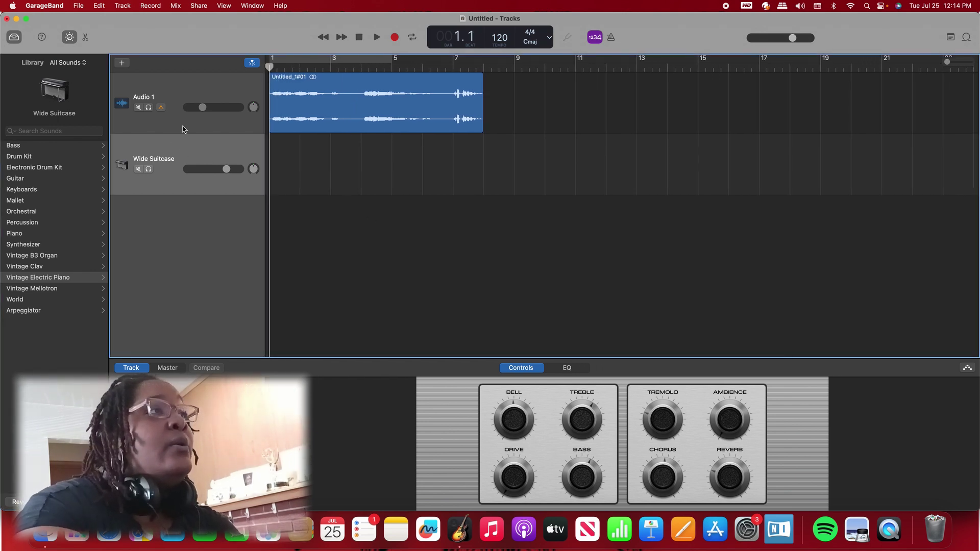
- Mute the vocal and record a short keyboard melody on the Wide Suitcase track
{"action": "left_click", "coordinate": [137, 108]}
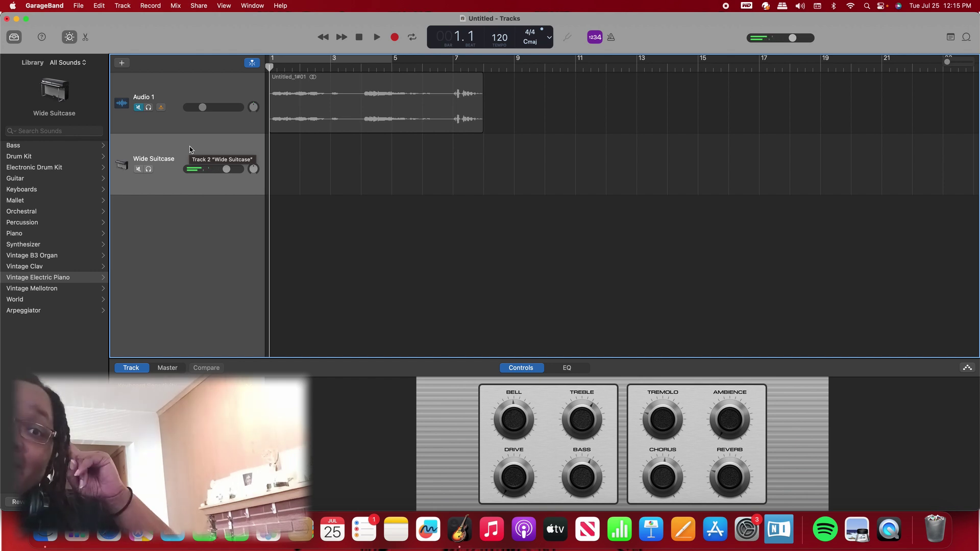
{"action": "key", "text": "r"}
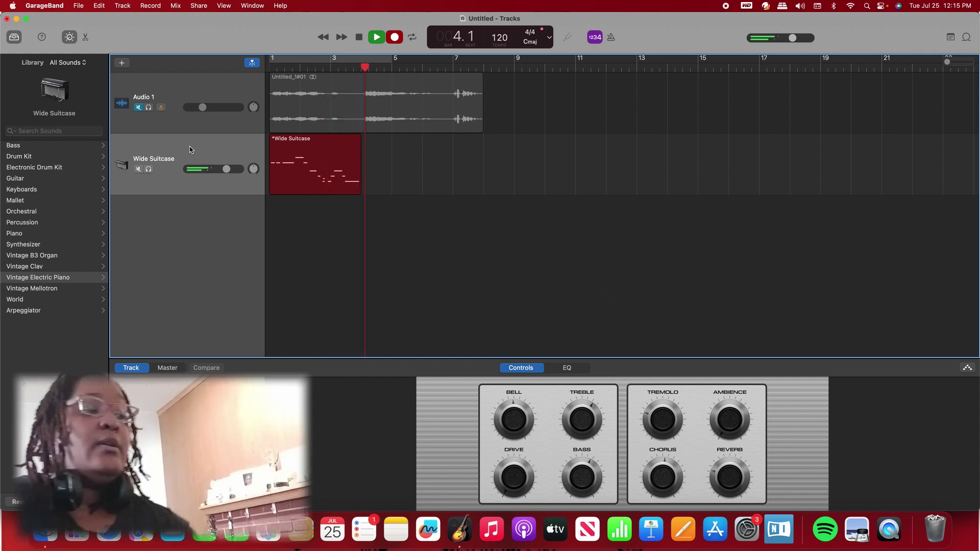
{"action": "key", "text": "space"}
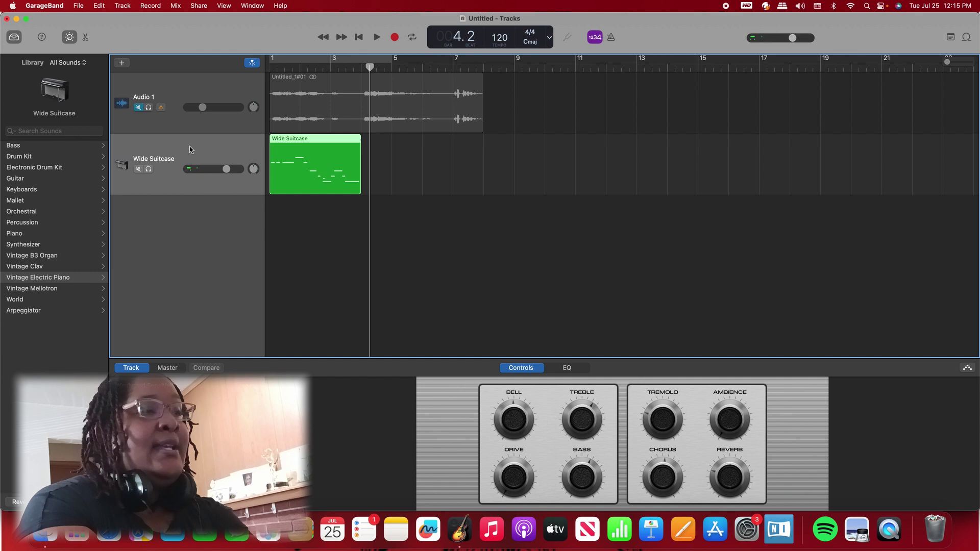
{"action": "key", "text": "Return"}
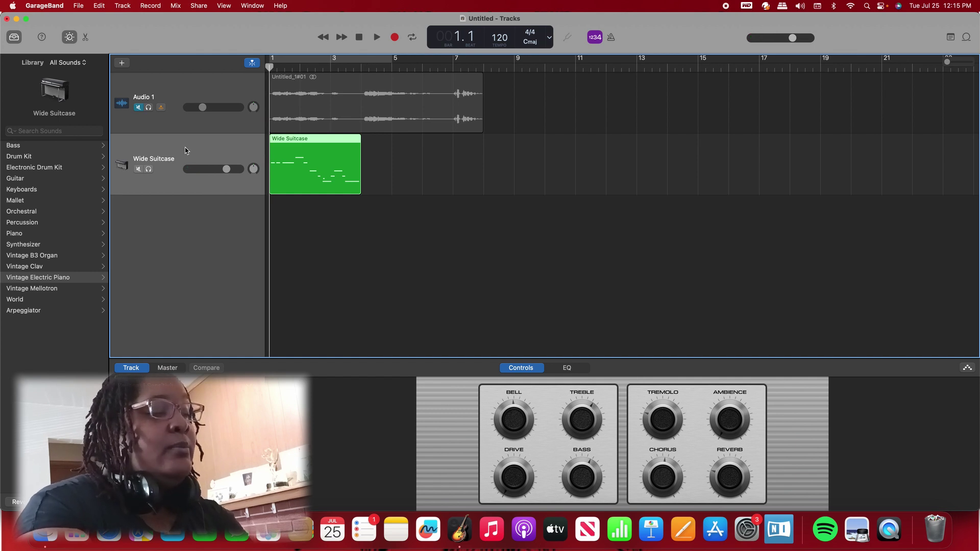
- Unmute Audio 1 and play the vocal together with the Wide Suitcase melody
{"action": "left_click", "coordinate": [137, 108]}
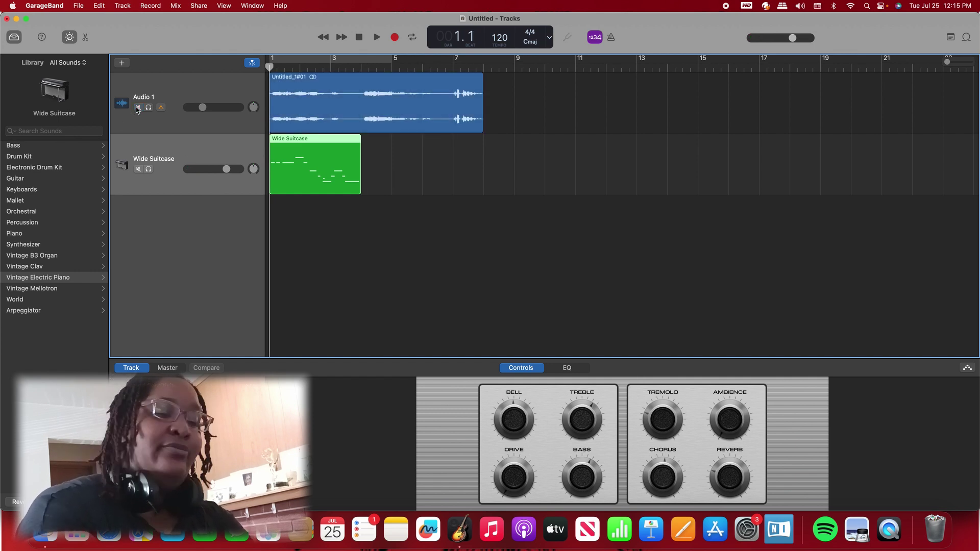
{"action": "key", "text": "space"}
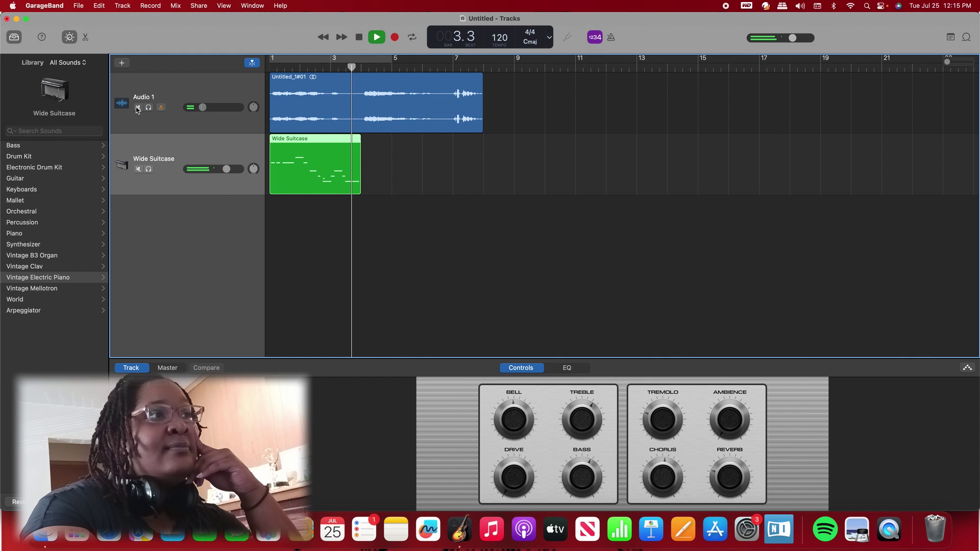
{"action": "key", "text": "space"}
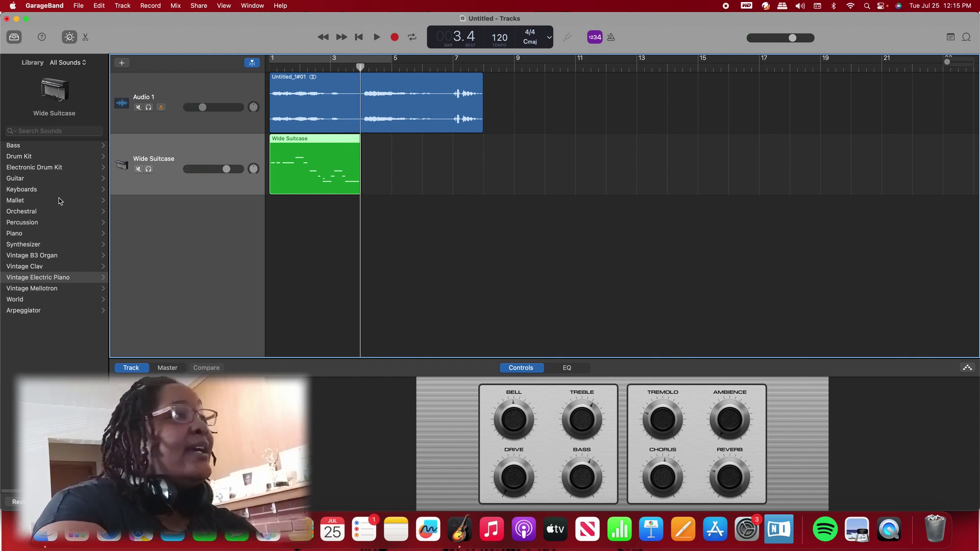
- Add a software instrument track, audition Stinger and Upright Studio Bass, and settle on Liverpool Bass
{"action": "left_click", "coordinate": [122, 63]}
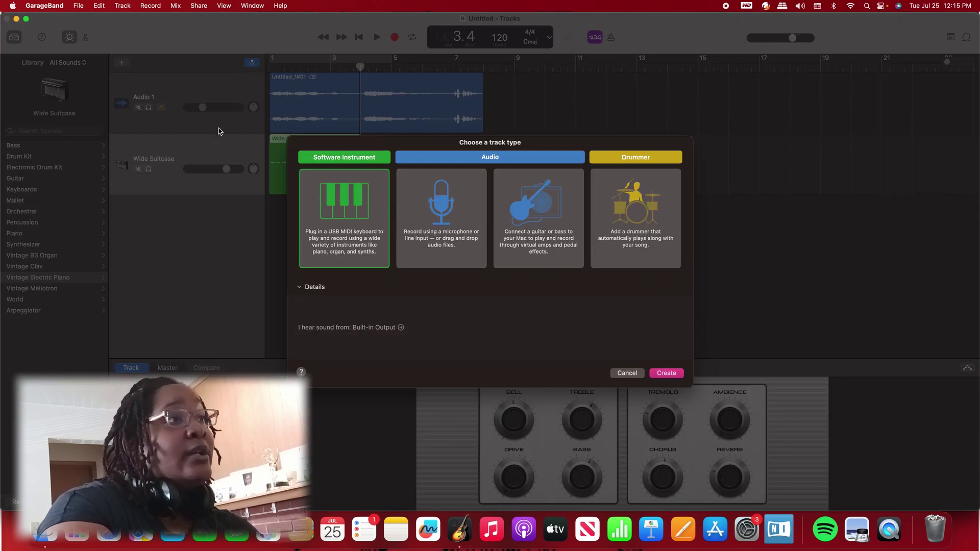
{"action": "double_click", "coordinate": [370, 209]}
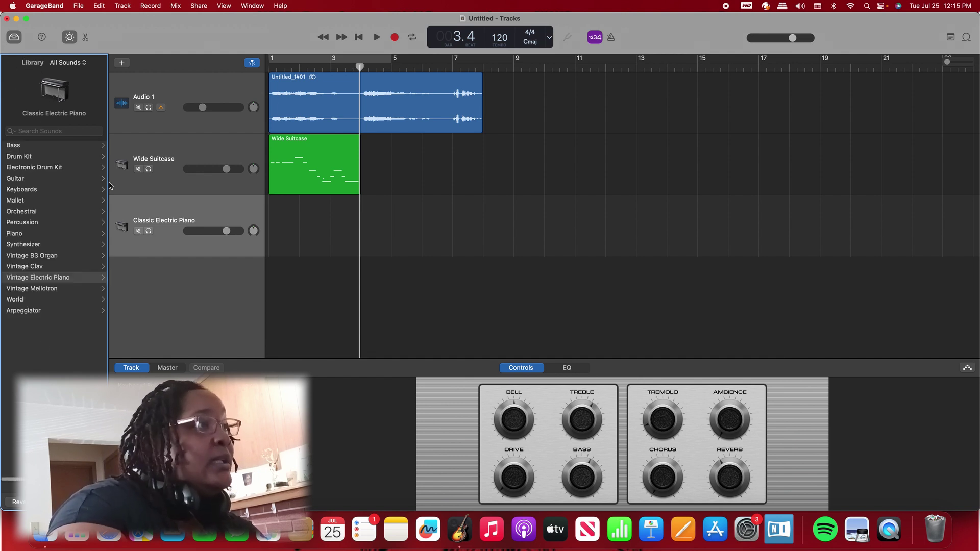
{"action": "left_click", "coordinate": [61, 149]}
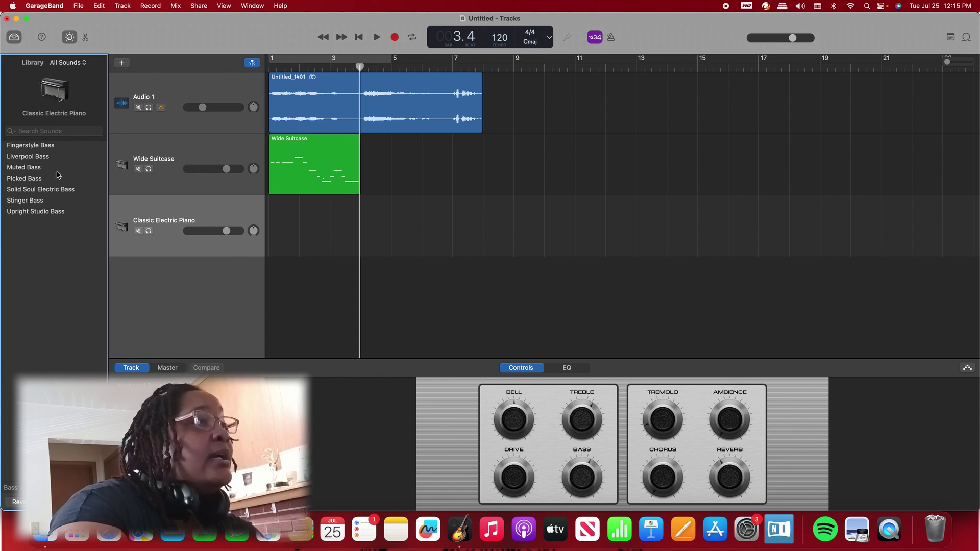
{"action": "left_click", "coordinate": [51, 200]}
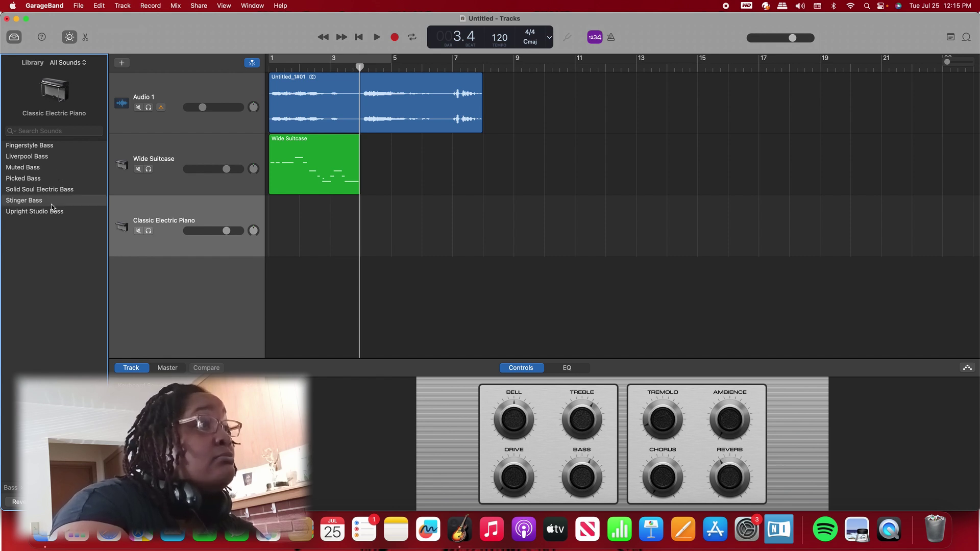
{"action": "left_click", "coordinate": [49, 211]}
{"action": "left_click", "coordinate": [44, 157]}
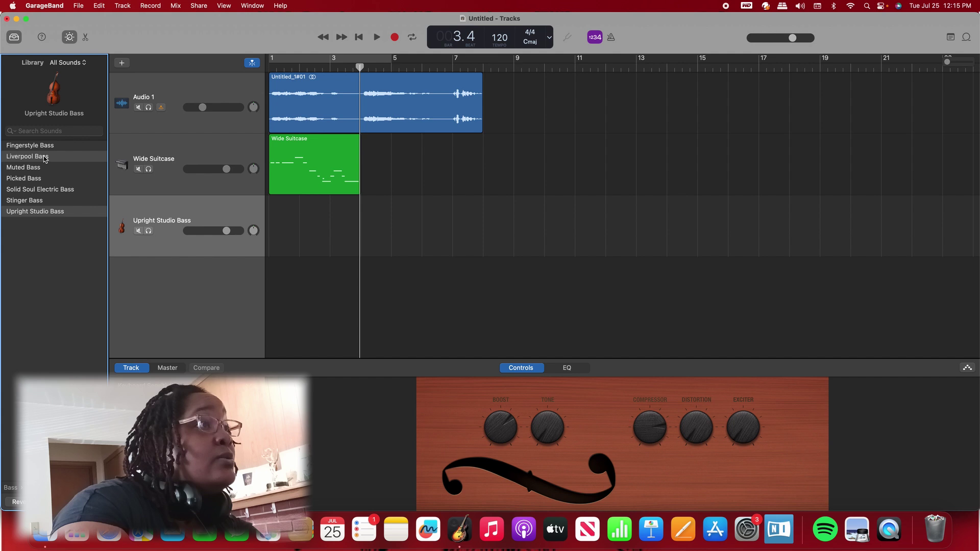
{"action": "left_click", "coordinate": [182, 209]}
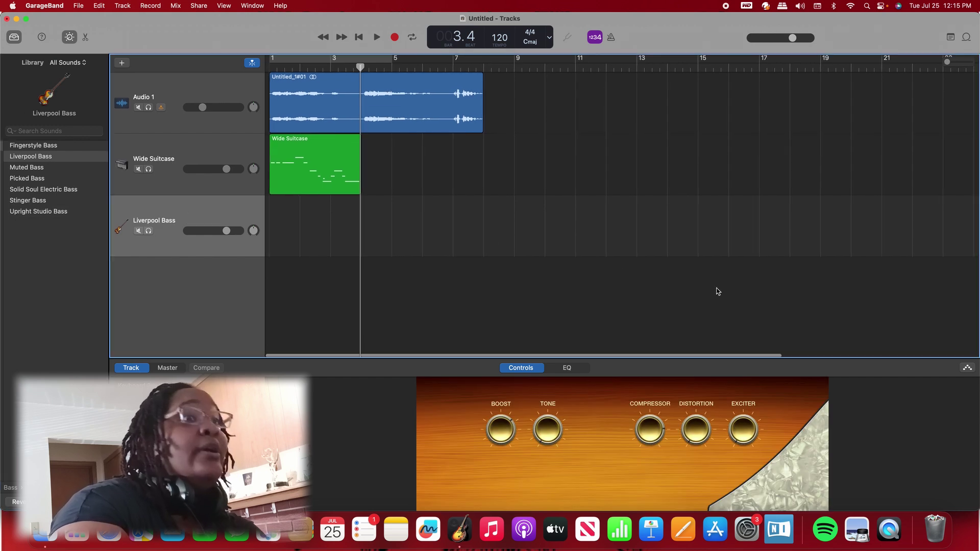
{"action": "key", "text": "Return"}
{"action": "scroll", "coordinate": [311, 184], "scroll_direction": "right", "scroll_amount": 2}
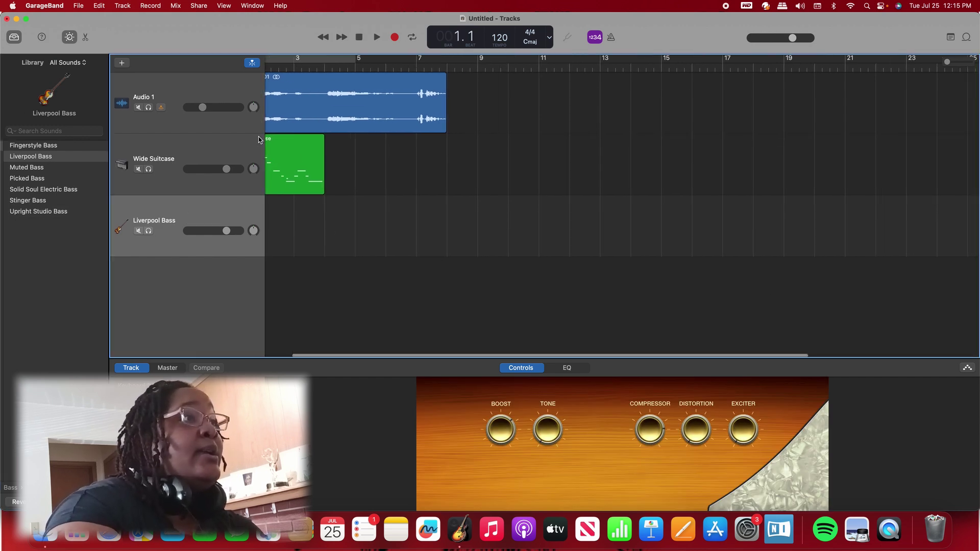
{"action": "scroll", "coordinate": [139, 110], "scroll_direction": "left", "scroll_amount": 2}
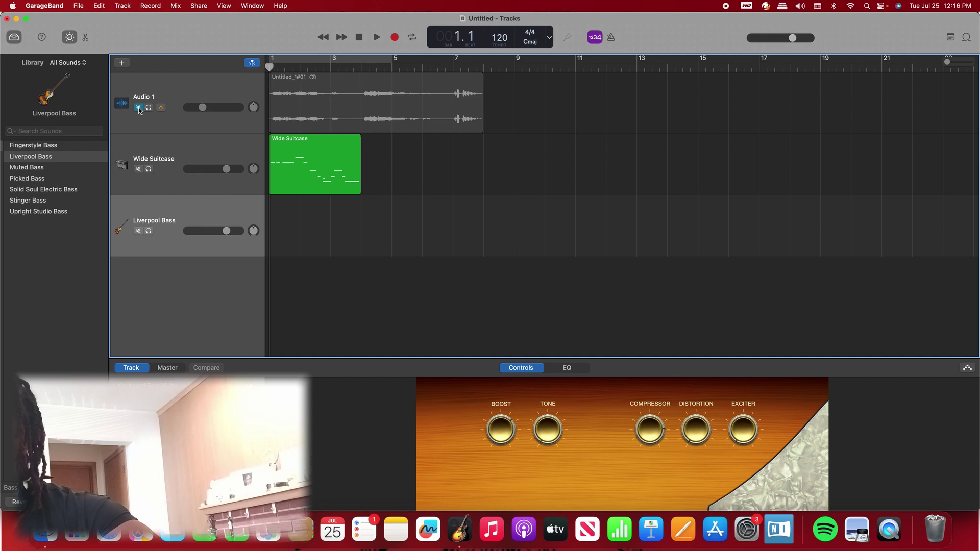
- Record a two-bar bass part on the Liverpool Bass track and rewind to the start
{"action": "key", "text": "r"}
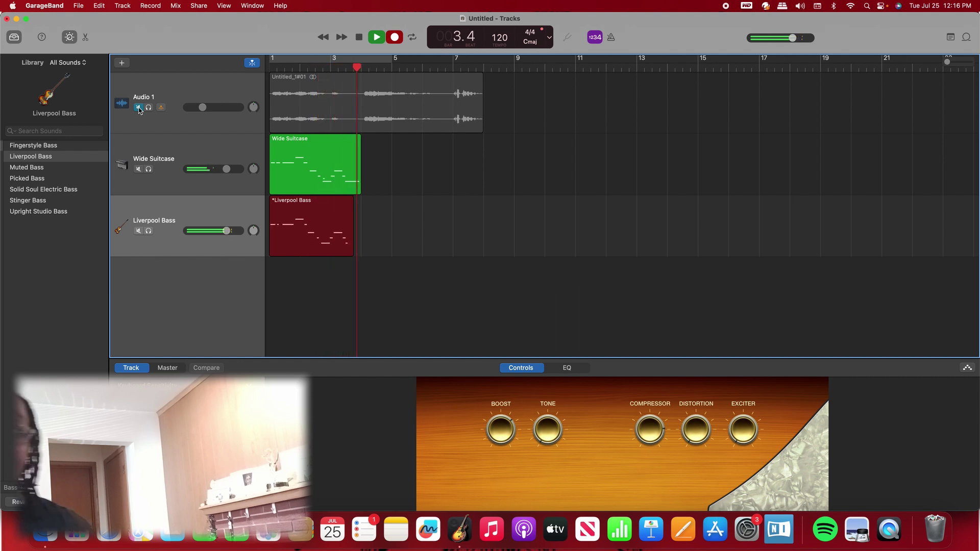
{"action": "key", "text": "space"}
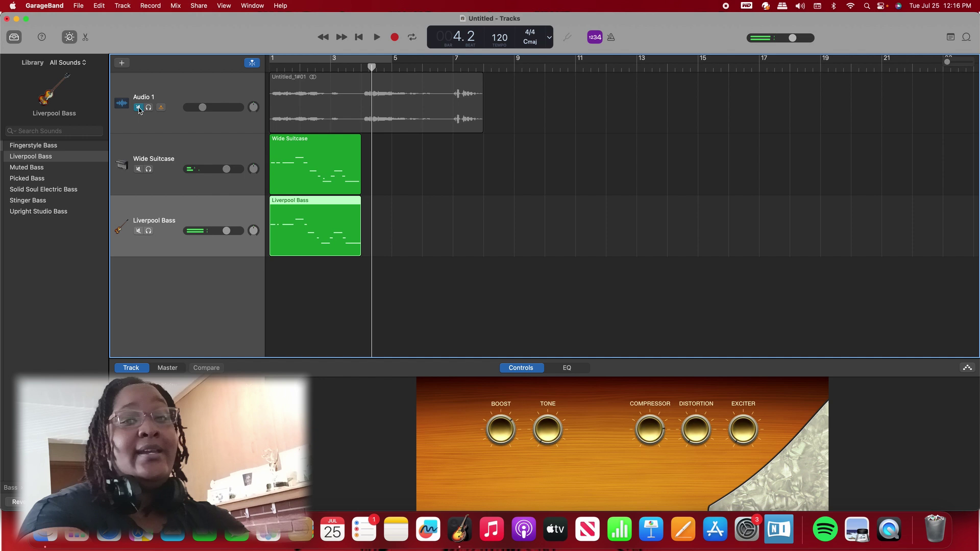
{"action": "key", "text": "Return"}
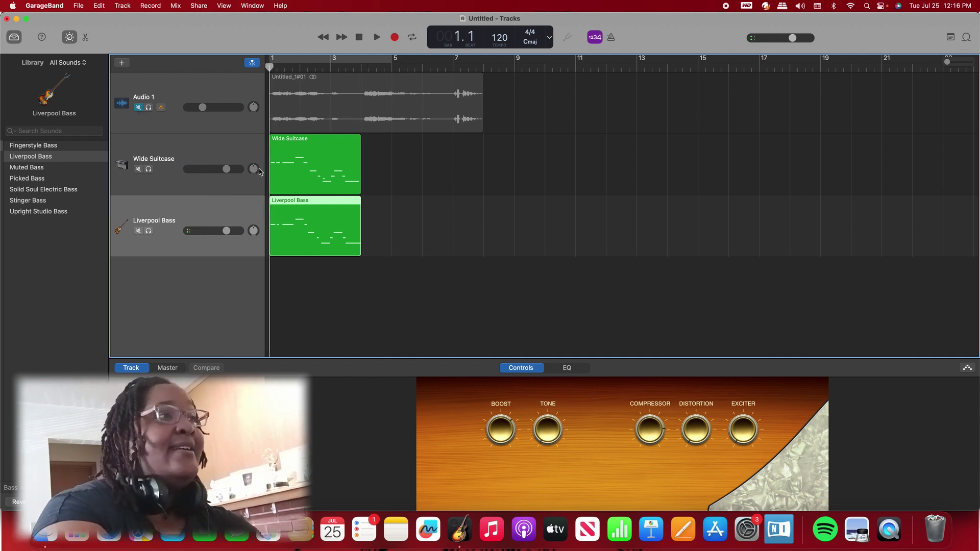
{"action": "left_click", "coordinate": [11, 487]}
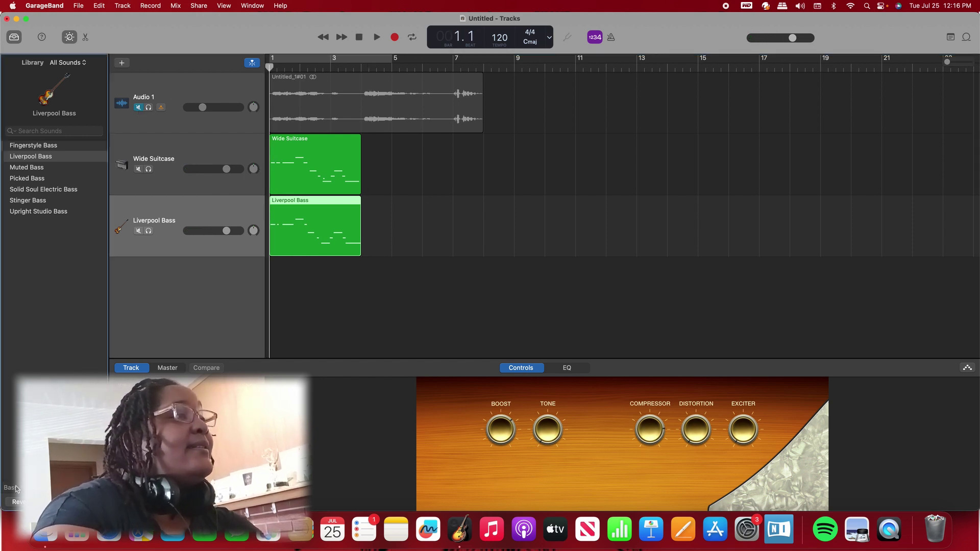
{"action": "left_click", "coordinate": [122, 62]}
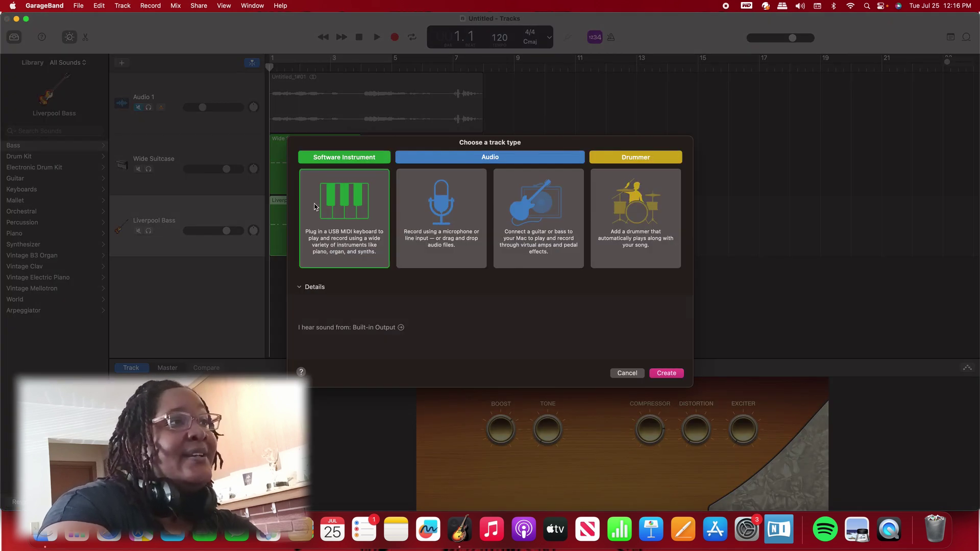
- Create a fourth software instrument track using the Brooklyn drum kit
{"action": "double_click", "coordinate": [323, 205]}
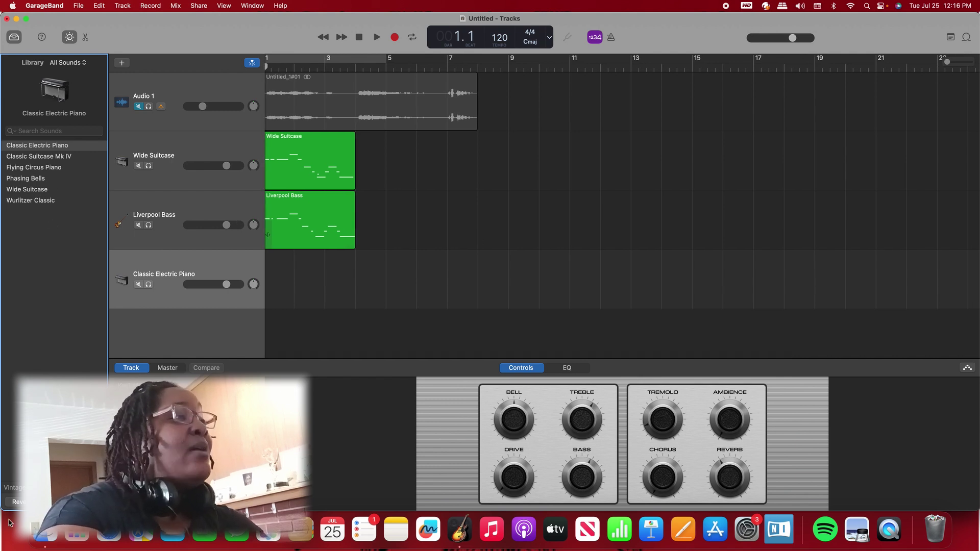
{"action": "scroll", "coordinate": [40, 265], "scroll_direction": "left", "scroll_amount": 3}
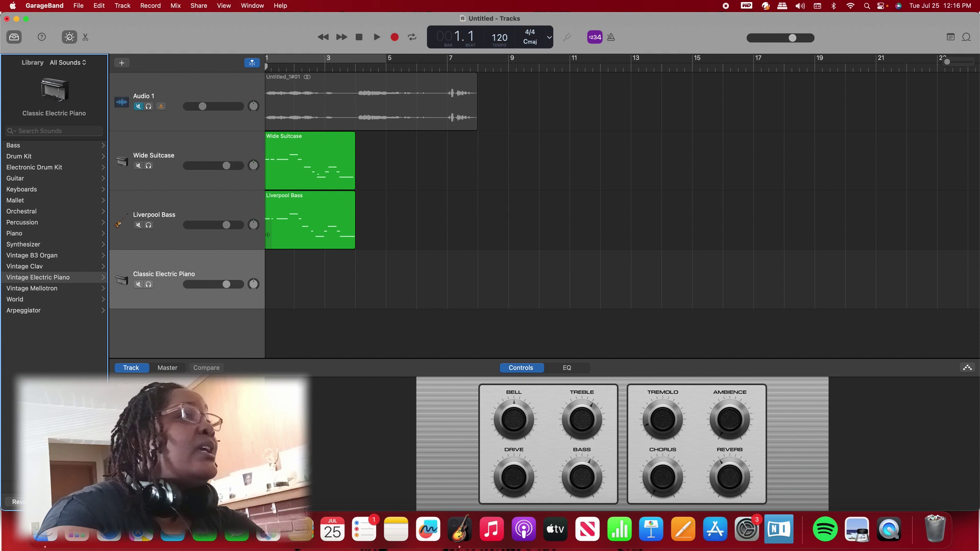
{"action": "left_click", "coordinate": [41, 156]}
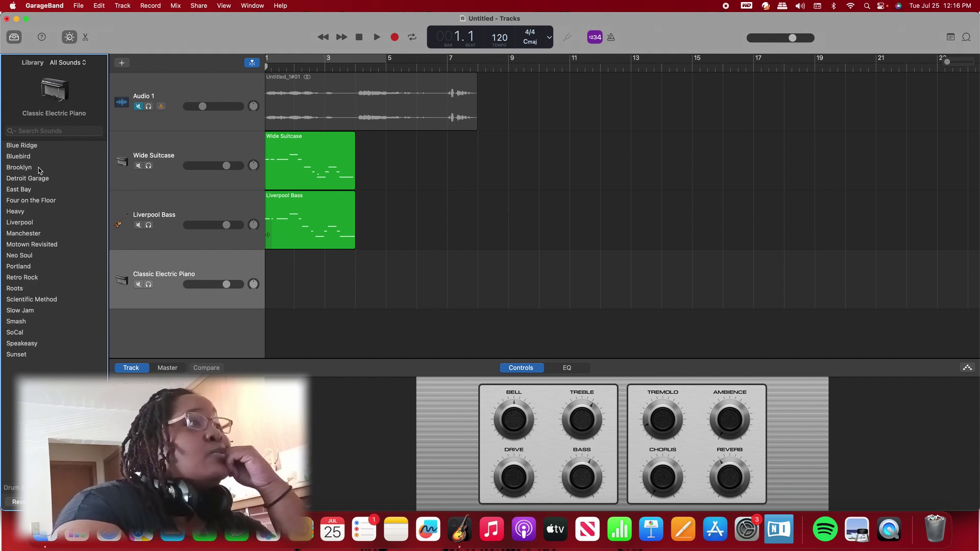
{"action": "left_click", "coordinate": [39, 168]}
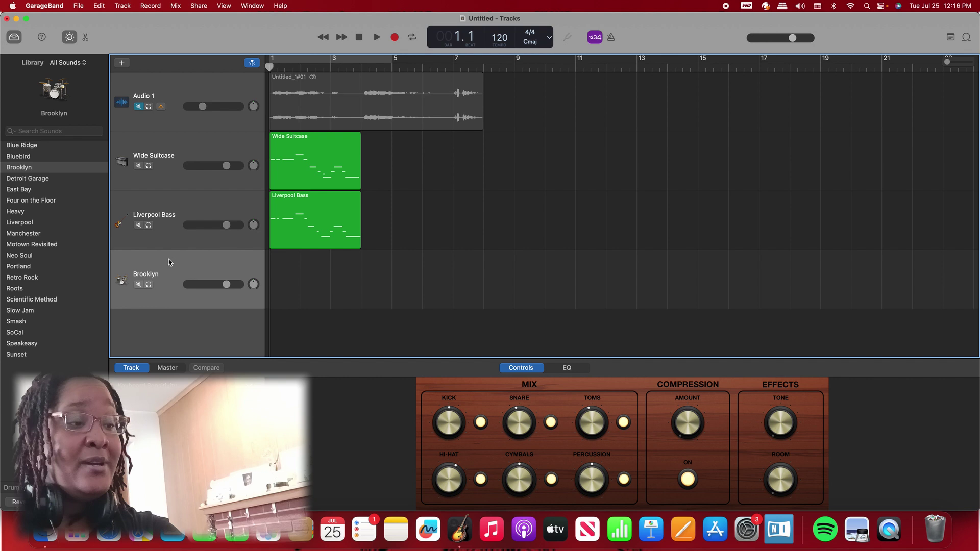
- Record a roughly four-bar drum part on Brooklyn, then play all four tracks together
{"action": "key", "text": "r"}
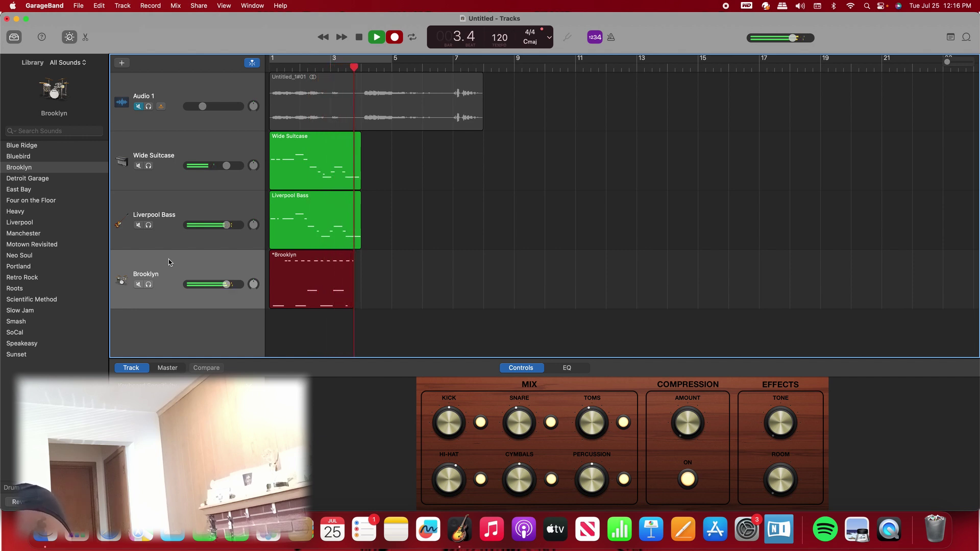
{"action": "key", "text": "space"}
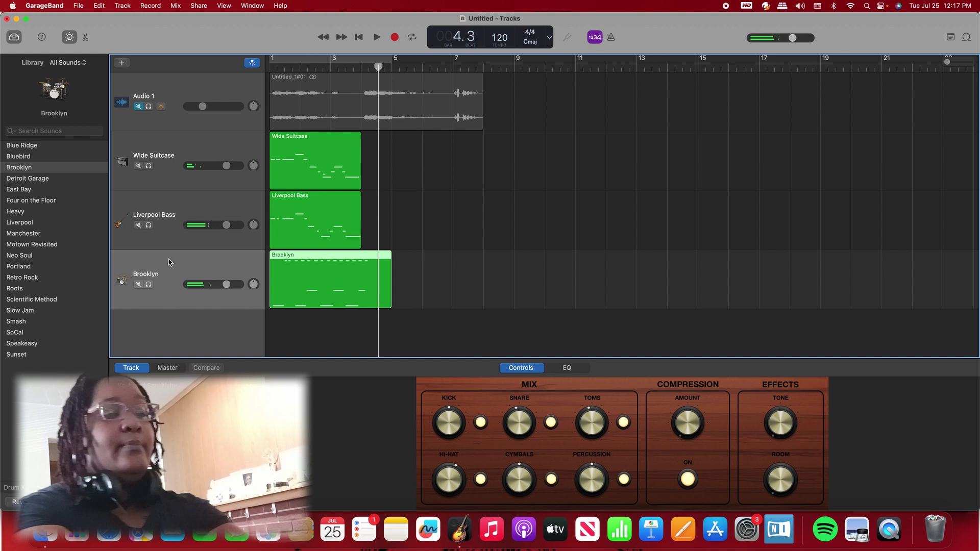
{"action": "key", "text": "Return"}
{"action": "key", "text": "space"}
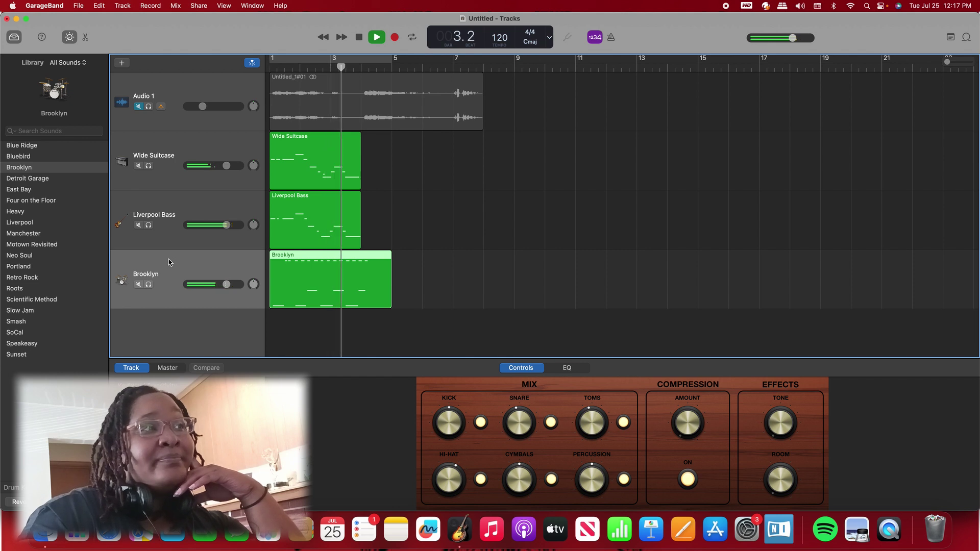
{"action": "key", "text": "space"}
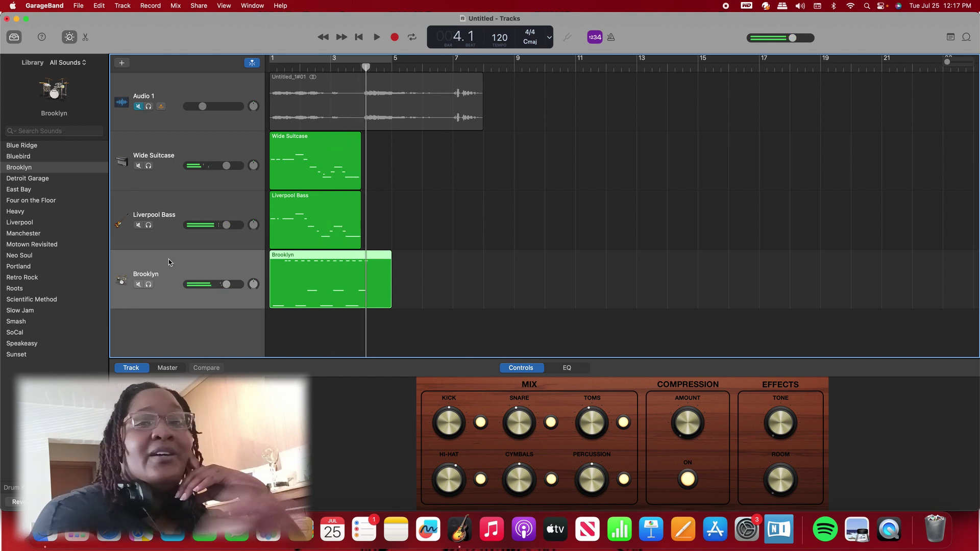